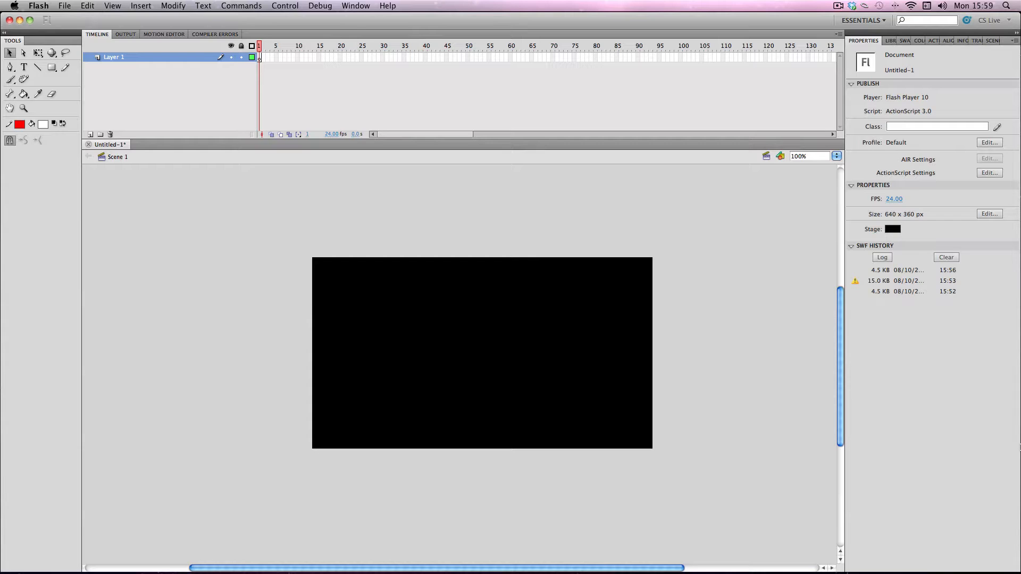
{"action": "left_click", "coordinate": [25, 67]}
{"action": "left_click", "coordinate": [374, 303]}
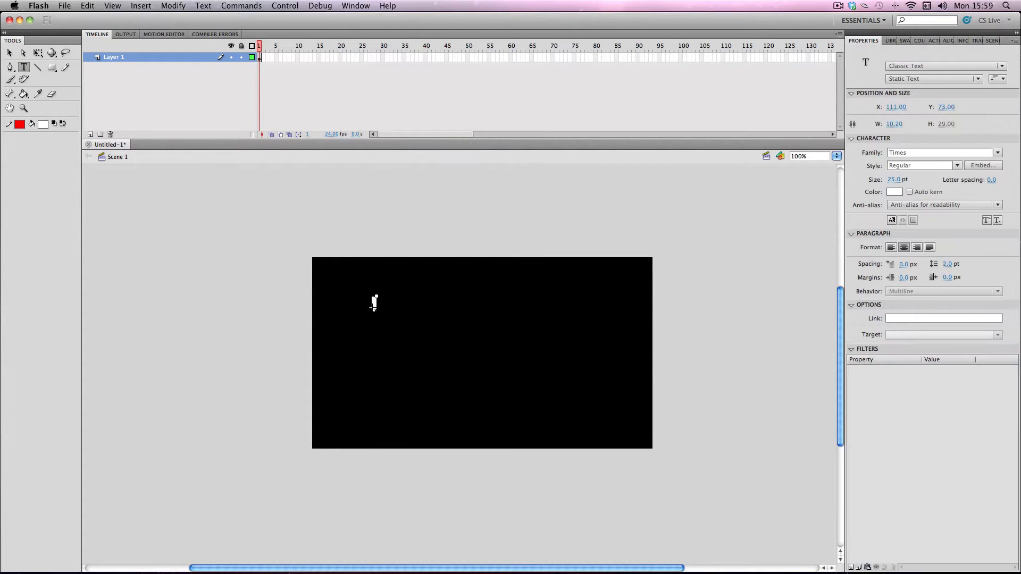
{"action": "type", "text": "example te"}
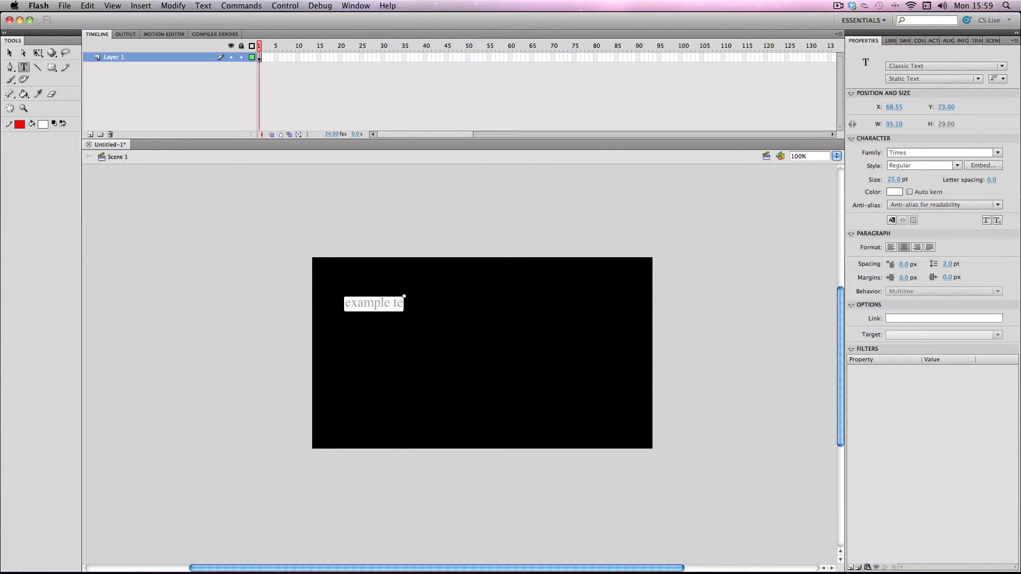
{"action": "type", "text": "xt 123456"}
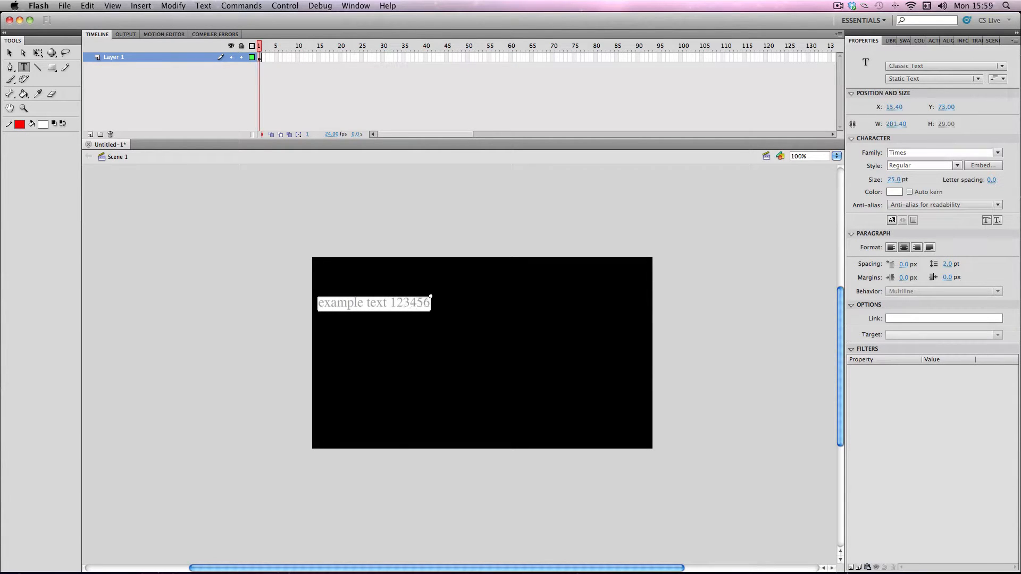
{"action": "type", "text": "7890"}
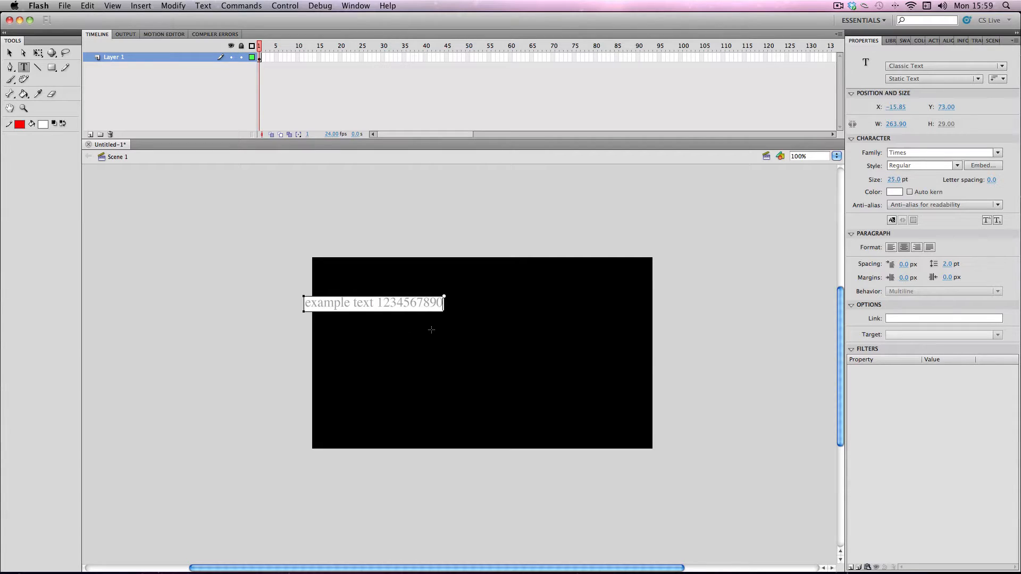
{"action": "key", "text": "super+a"}
{"action": "key", "text": "super+c"}
{"action": "left_click", "coordinate": [443, 304]}
{"action": "key", "text": "super+v"}
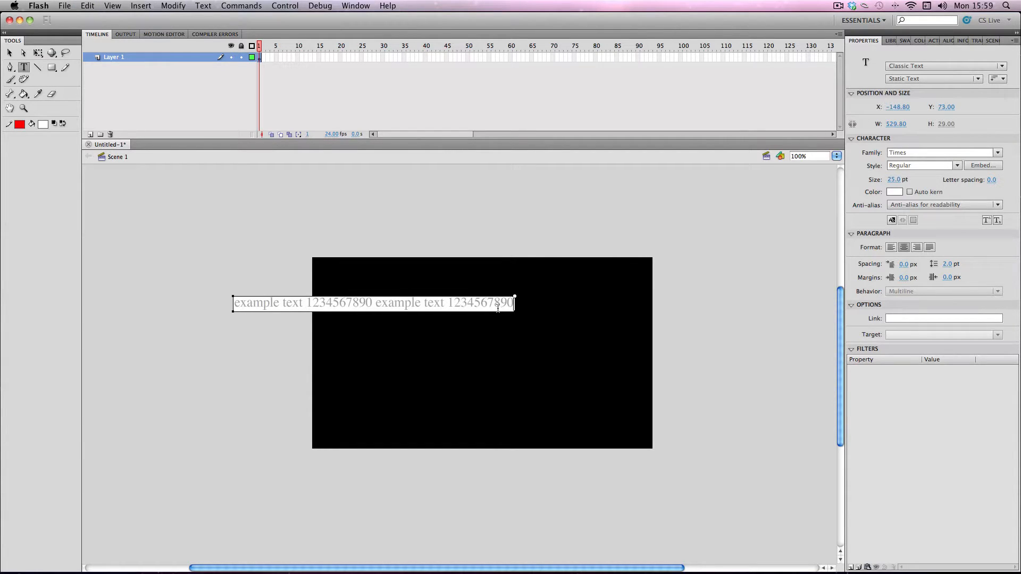
Copy the doubled text line and paste it onto new lines to fill seven lines, leaving no empty line at the end
{"action": "left_click_drag", "start_coordinate": [513, 304], "coordinate": [20, 308]}
{"action": "key", "text": "super+c"}
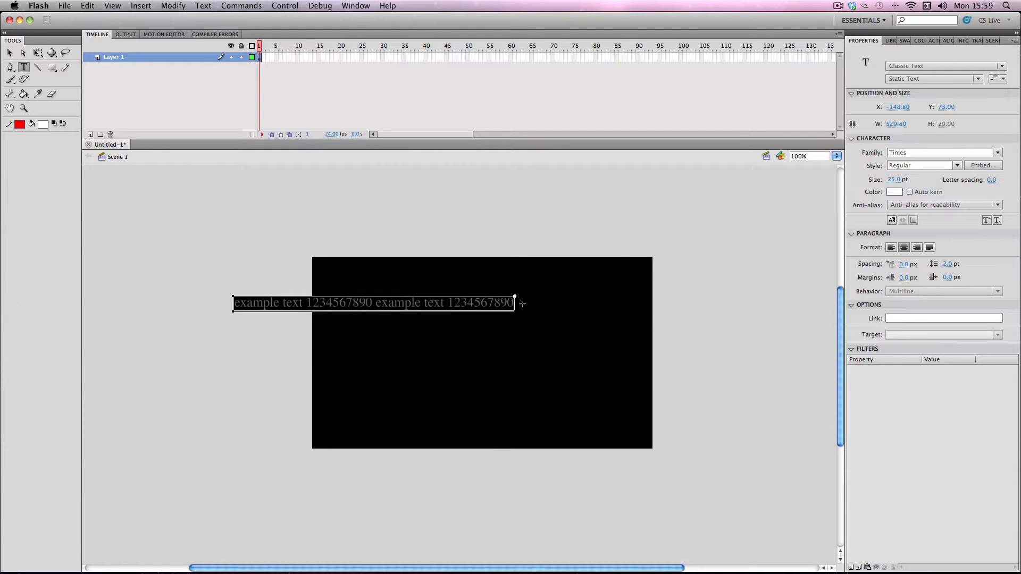
{"action": "left_click", "coordinate": [512, 304]}
{"action": "key", "text": "Return"}
{"action": "key", "text": "super+v"}
{"action": "key", "text": "Return"}
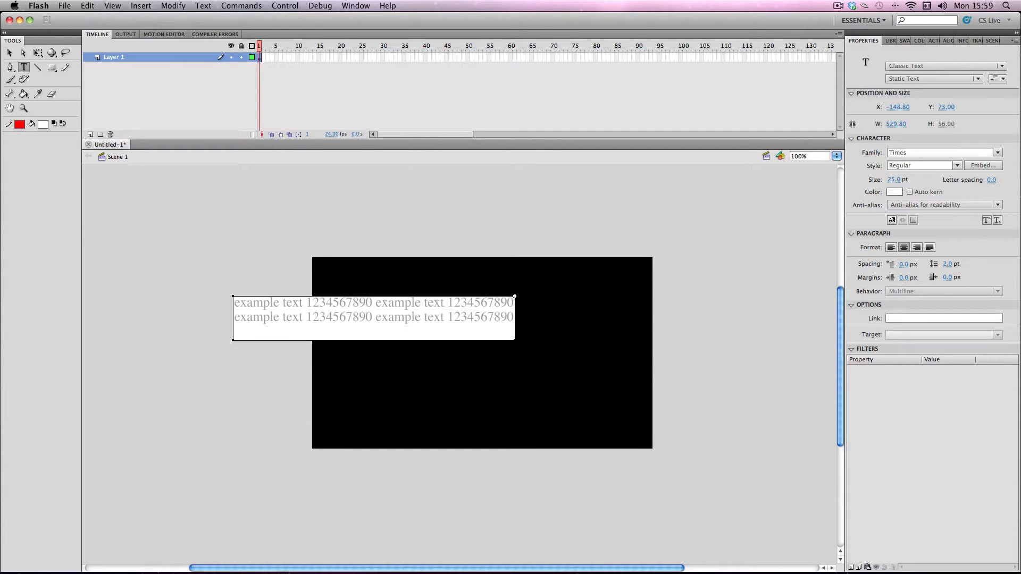
{"action": "key", "text": "super+v"}
{"action": "key", "text": "Return"}
{"action": "key", "text": "super+v"}
{"action": "key", "text": "Return"}
{"action": "key", "text": "super+v"}
{"action": "key", "text": "Return"}
{"action": "key", "text": "super+v"}
{"action": "key", "text": "Return"}
{"action": "key", "text": "super+v"}
{"action": "key", "text": "Return"}
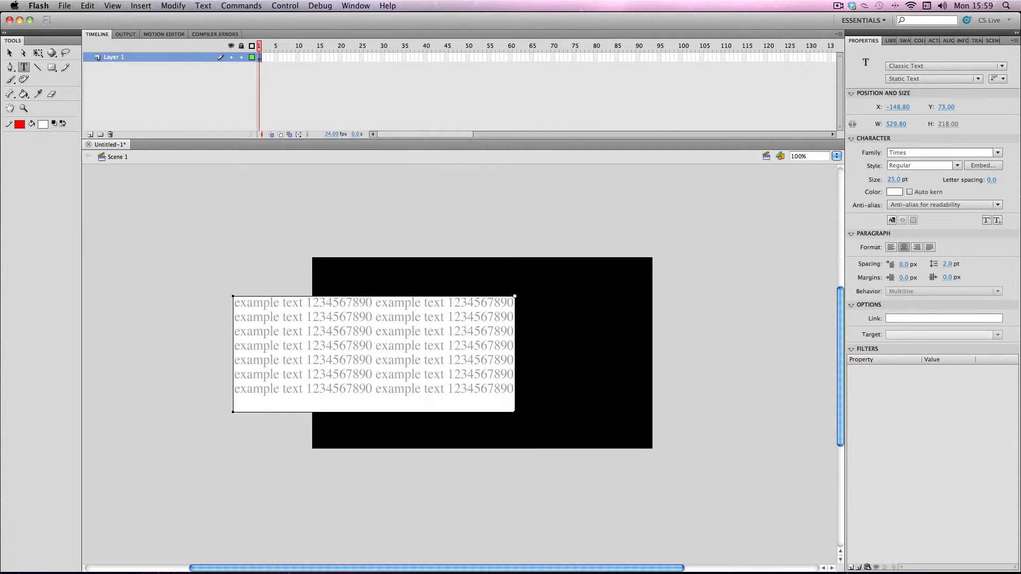
{"action": "key", "text": "BackSpace"}
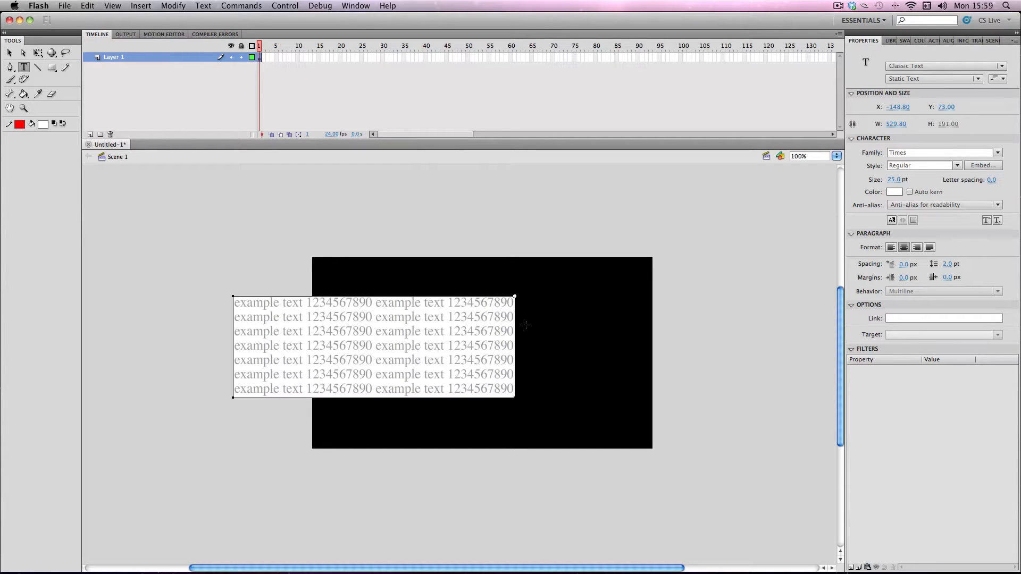
Move the text block to about X 43, Y 84 on the stage and convert it to a movie clip symbol
{"action": "left_click", "coordinate": [10, 54]}
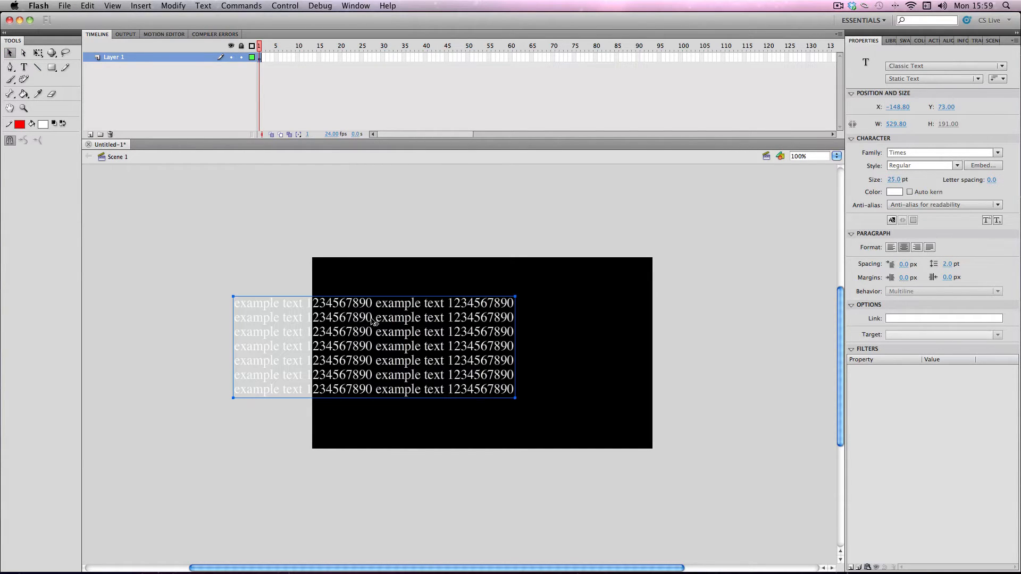
{"action": "left_click_drag", "start_coordinate": [372, 320], "coordinate": [467, 334]}
{"action": "right_click", "coordinate": [465, 338]}
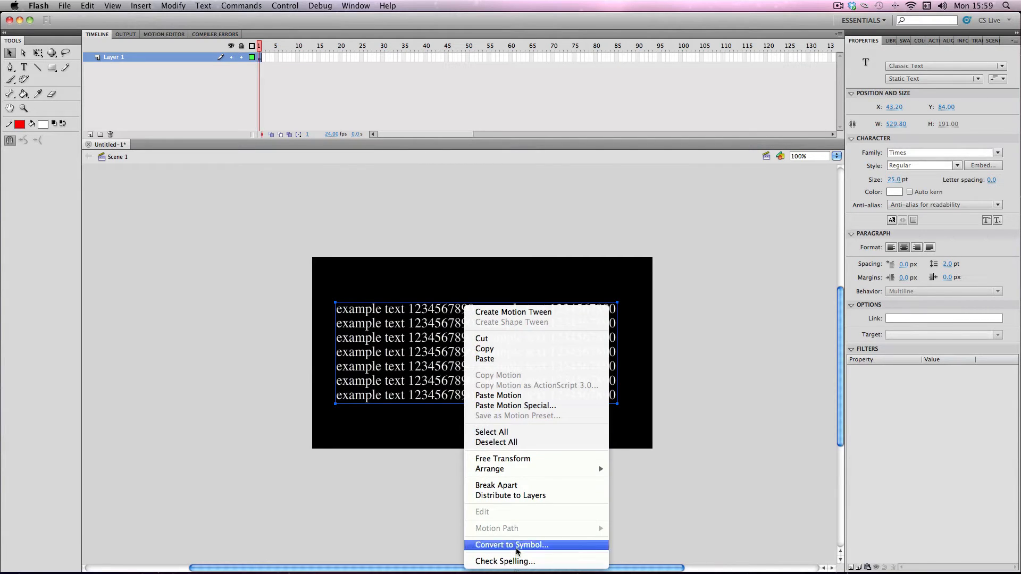
{"action": "left_click", "coordinate": [517, 545]}
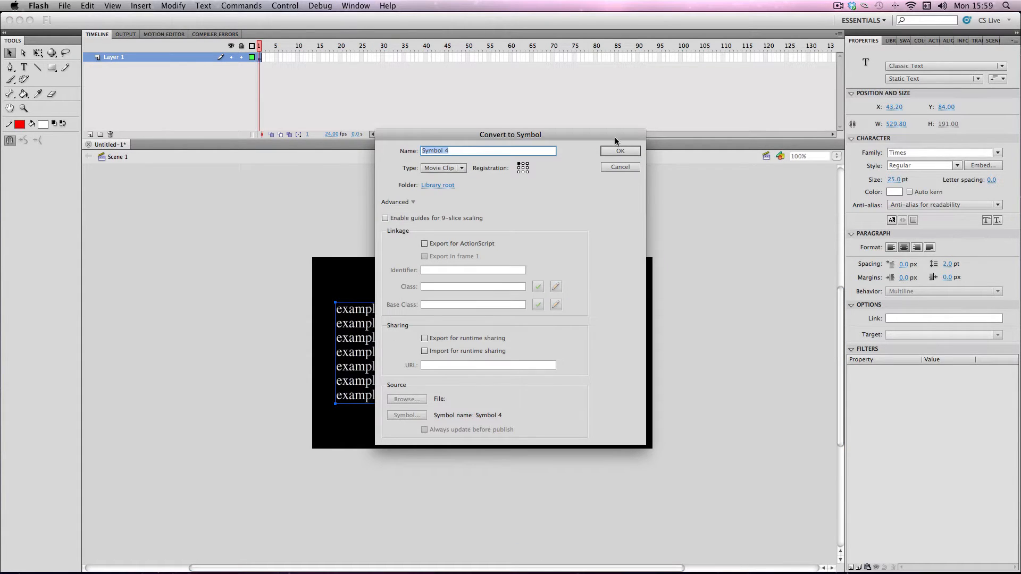
{"action": "left_click", "coordinate": [612, 151]}
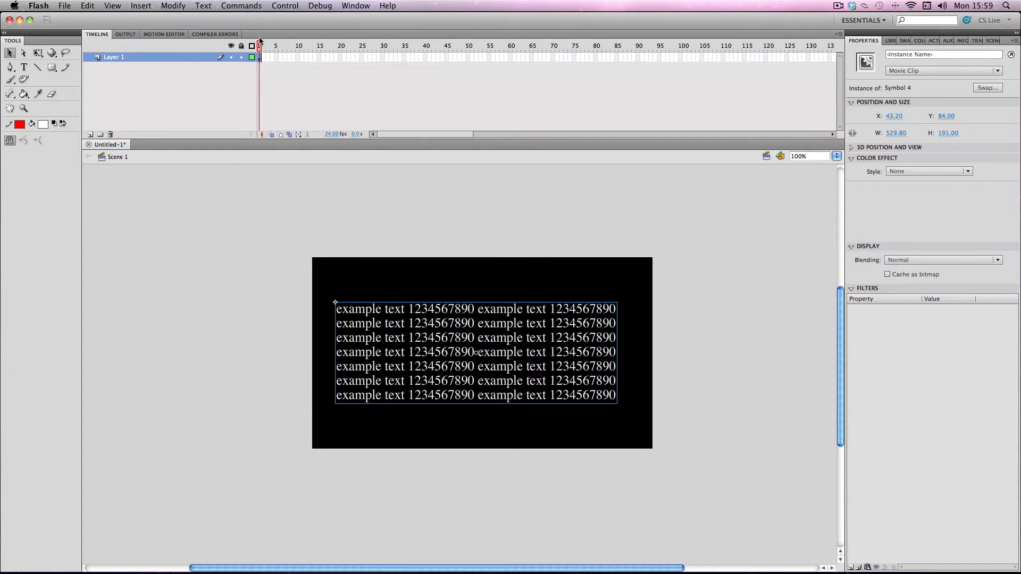
Create a classic tween on Layer 1, extending it to frame 100 with a keyframe there
{"action": "right_click", "coordinate": [260, 57]}
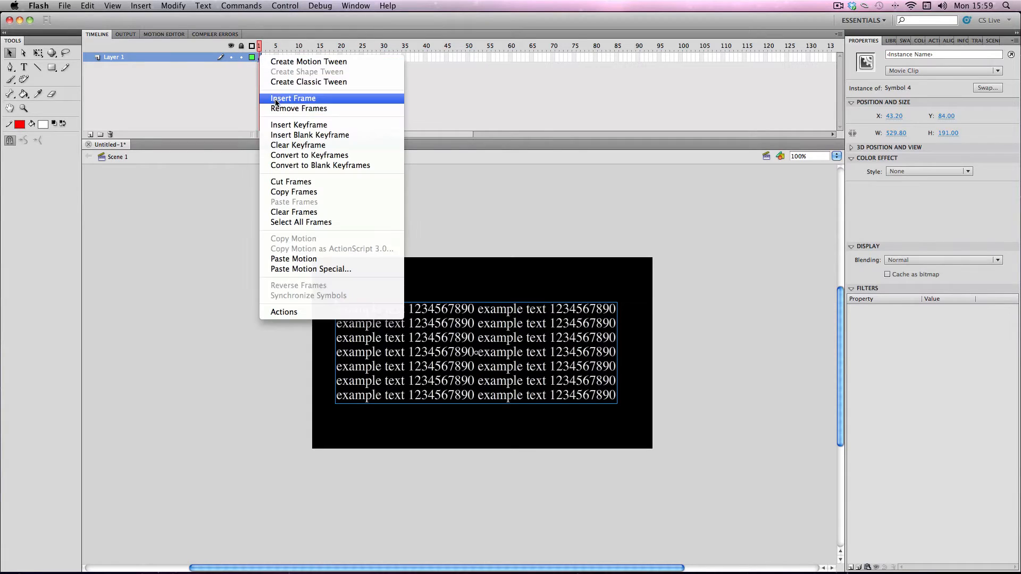
{"action": "left_click", "coordinate": [276, 83]}
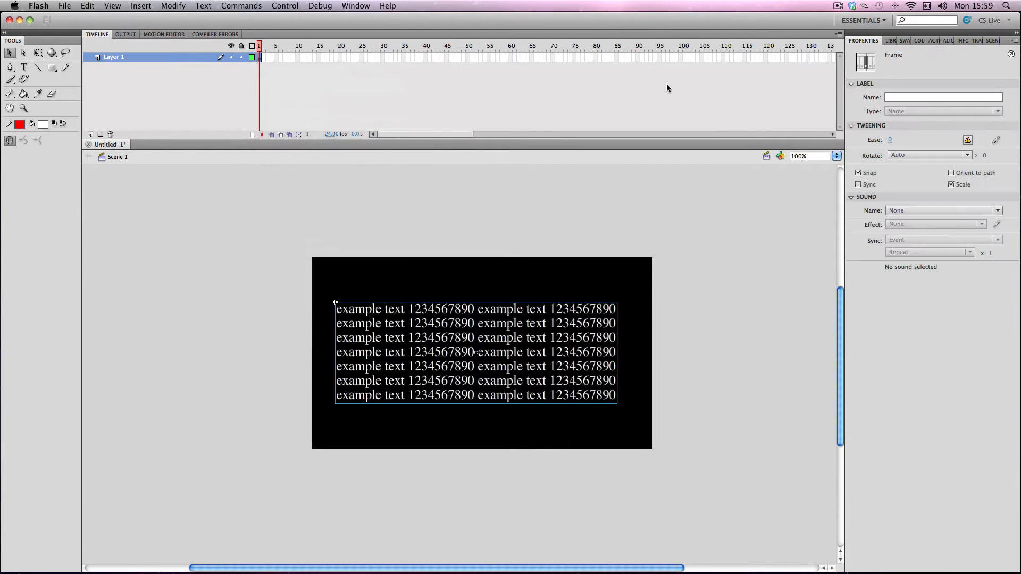
{"action": "left_click", "coordinate": [679, 56]}
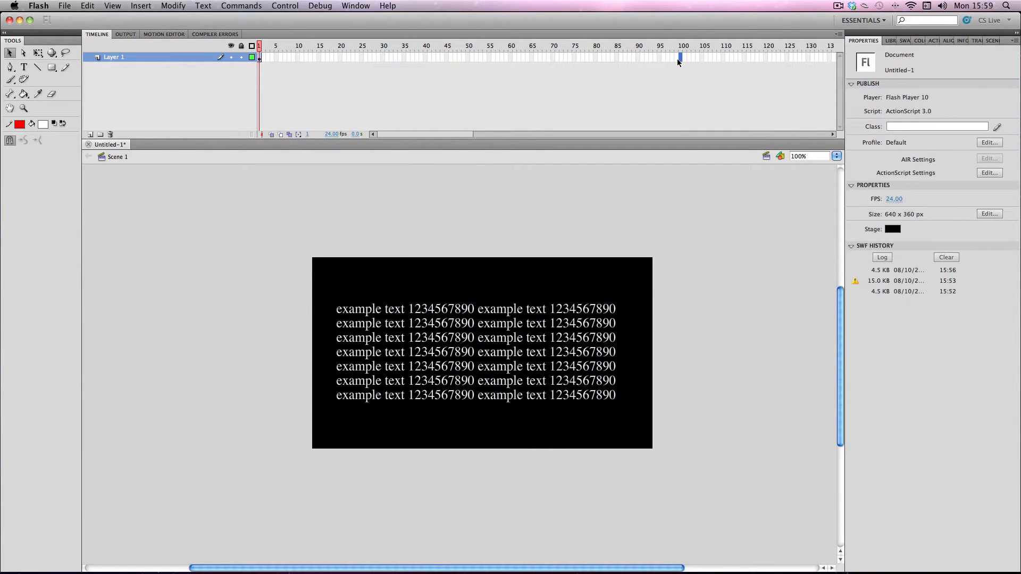
{"action": "key", "text": "F5"}
{"action": "left_click", "coordinate": [586, 307]}
{"action": "key", "text": "F6"}
Scale the text symbol at frame 100 up from its center to about 834 x 301 px with Free Transform
{"action": "left_click", "coordinate": [580, 308]}
{"action": "right_click", "coordinate": [576, 304]}
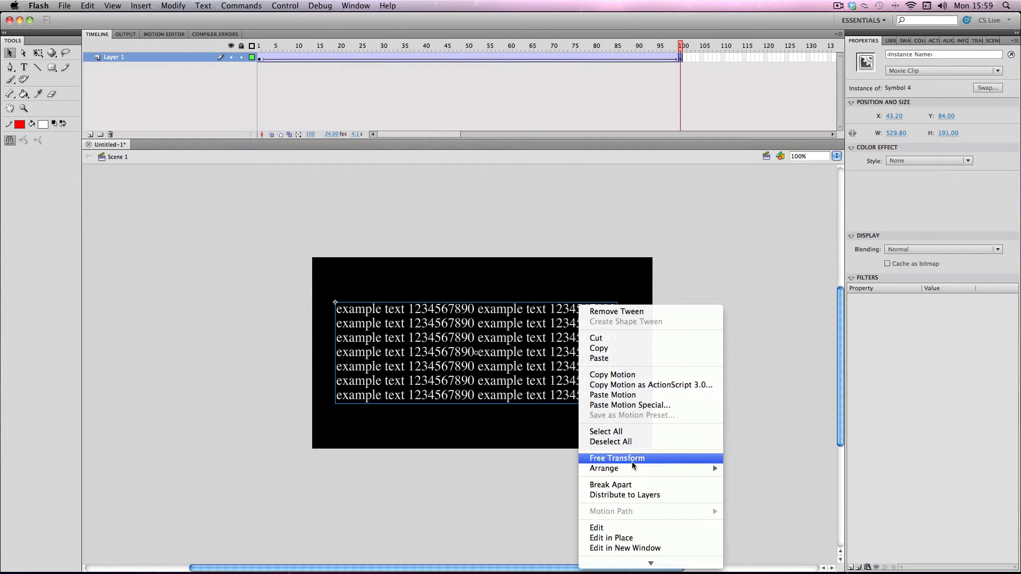
{"action": "left_click", "coordinate": [656, 317]}
{"action": "key", "text": "q"}
{"action": "left_click_drag", "start_coordinate": [617, 302], "coordinate": [697, 256]}
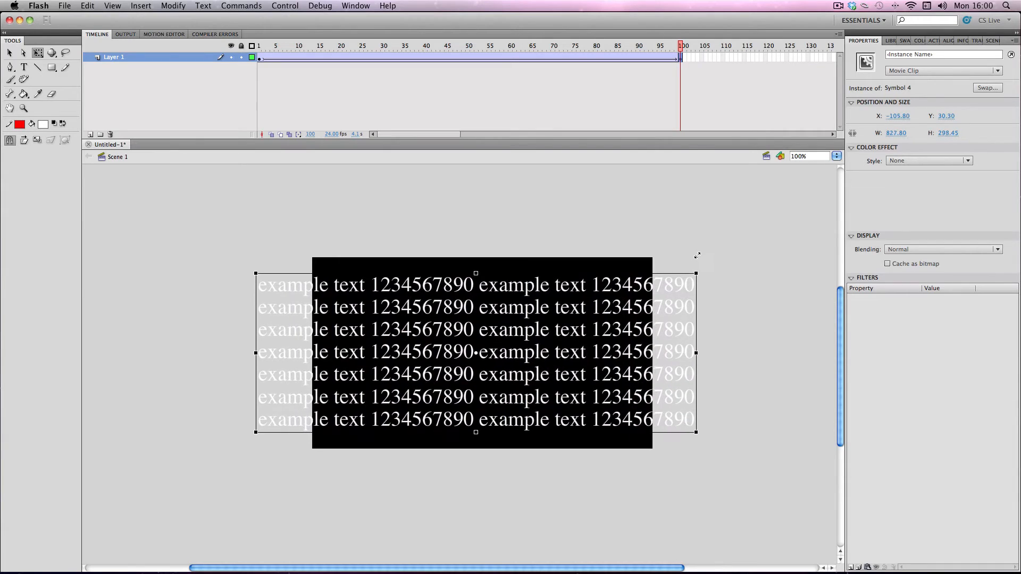
{"action": "left_click", "coordinate": [500, 240]}
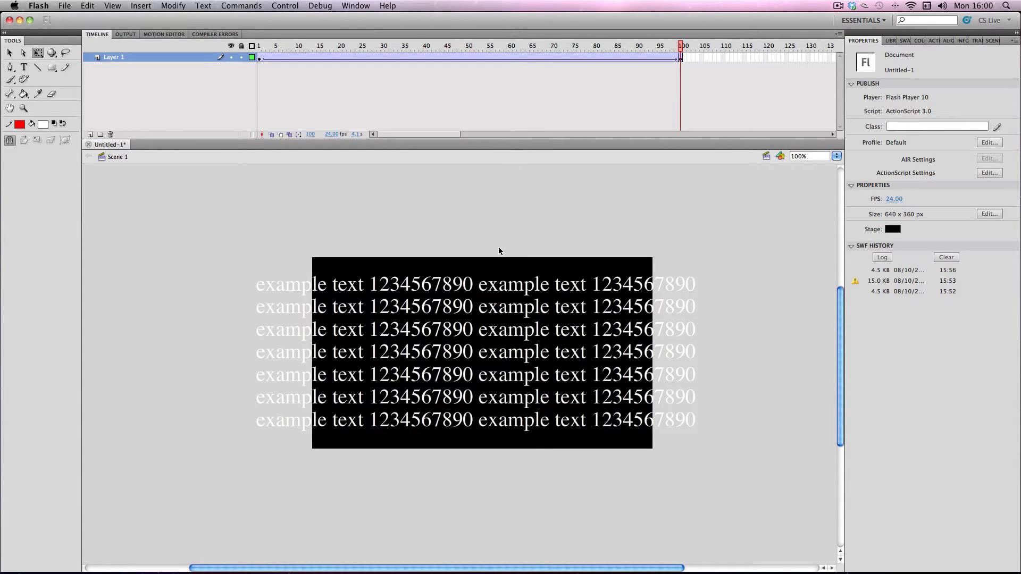
Test the movie to view how the unbroken text scales, and close the preview
{"action": "key", "text": "super+Return"}
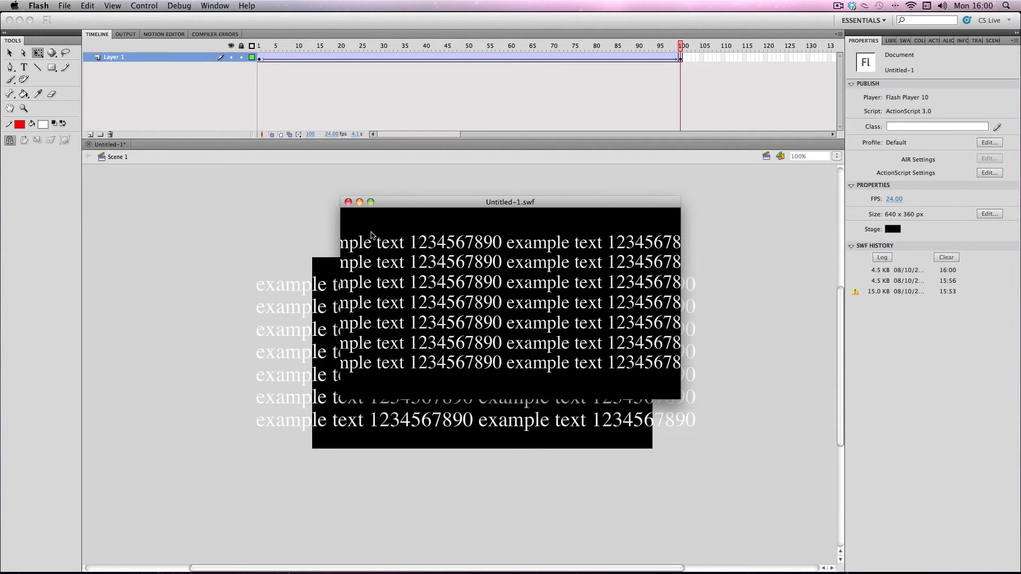
{"action": "left_click", "coordinate": [349, 202]}
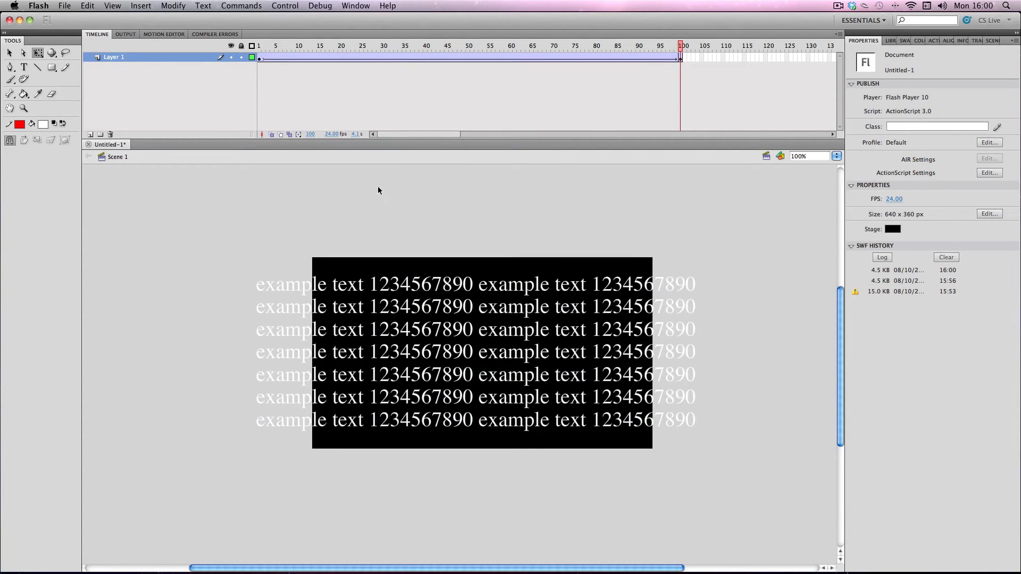
Open the text symbol for editing and break its text apart twice, into letters and into shapes
{"action": "left_click", "coordinate": [472, 285]}
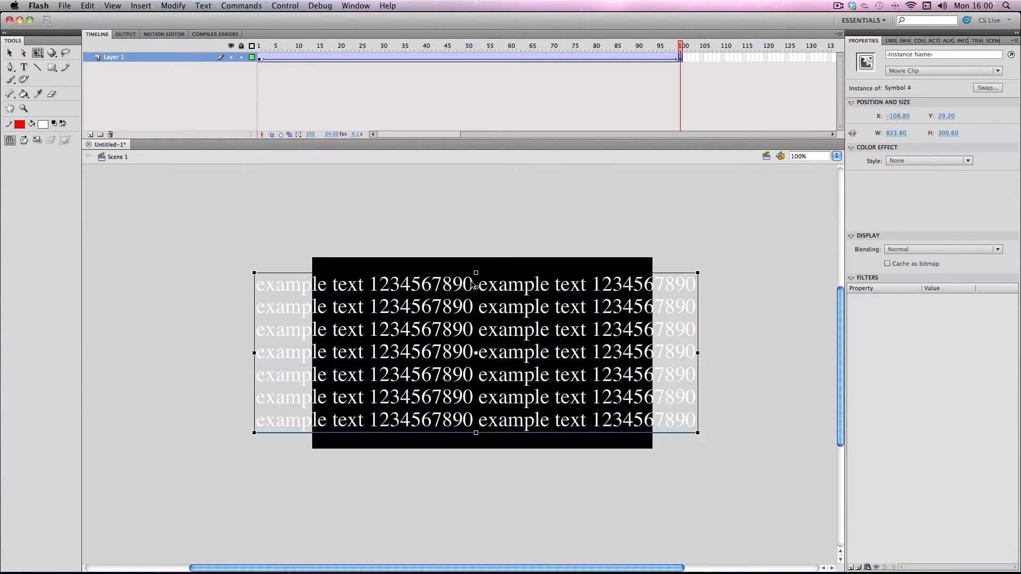
{"action": "double_click", "coordinate": [475, 285]}
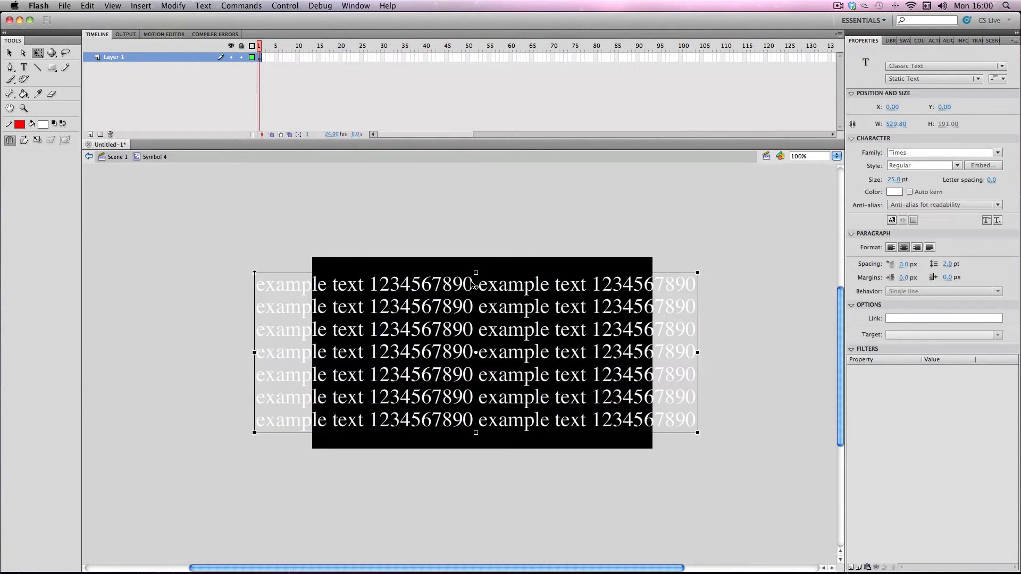
{"action": "left_click", "coordinate": [379, 233]}
{"action": "left_click", "coordinate": [377, 292]}
{"action": "left_click", "coordinate": [178, 5]}
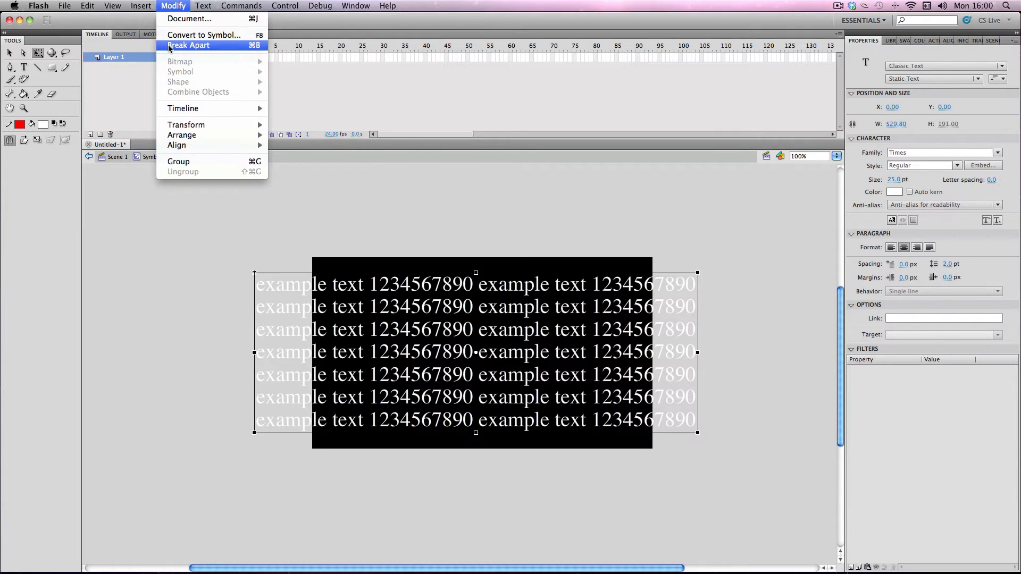
{"action": "left_click", "coordinate": [168, 45]}
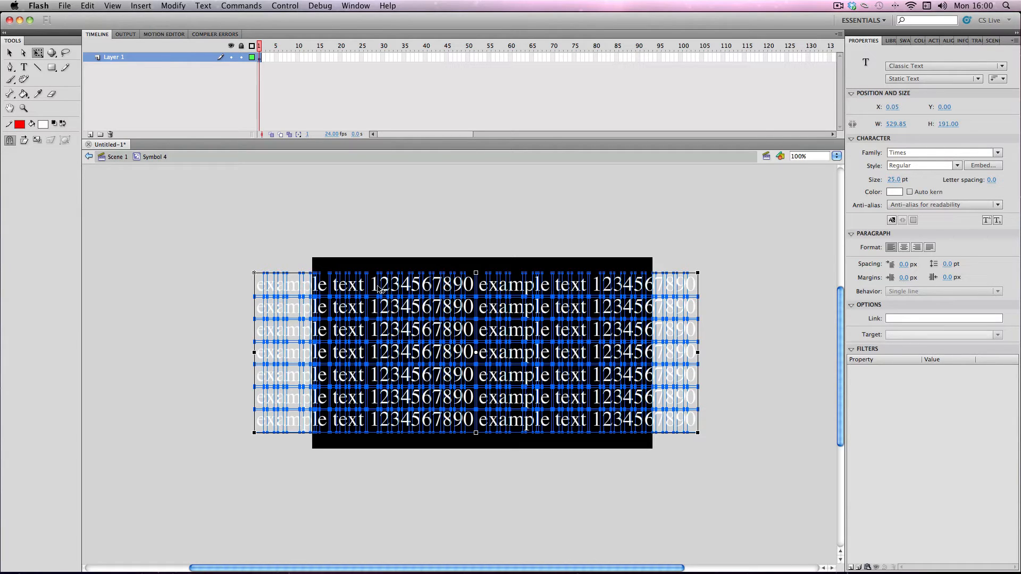
{"action": "left_click", "coordinate": [167, 6]}
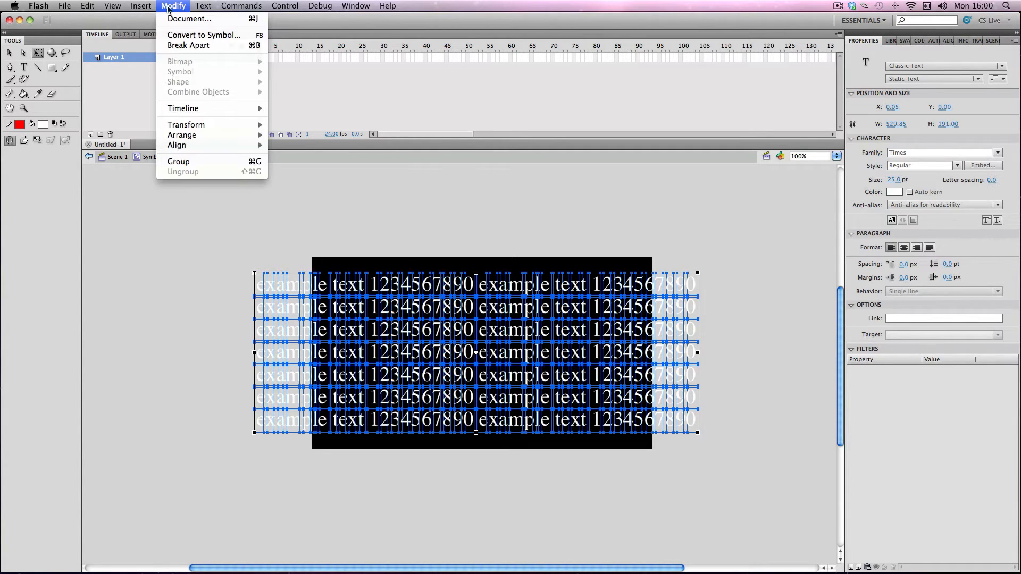
{"action": "left_click", "coordinate": [202, 46]}
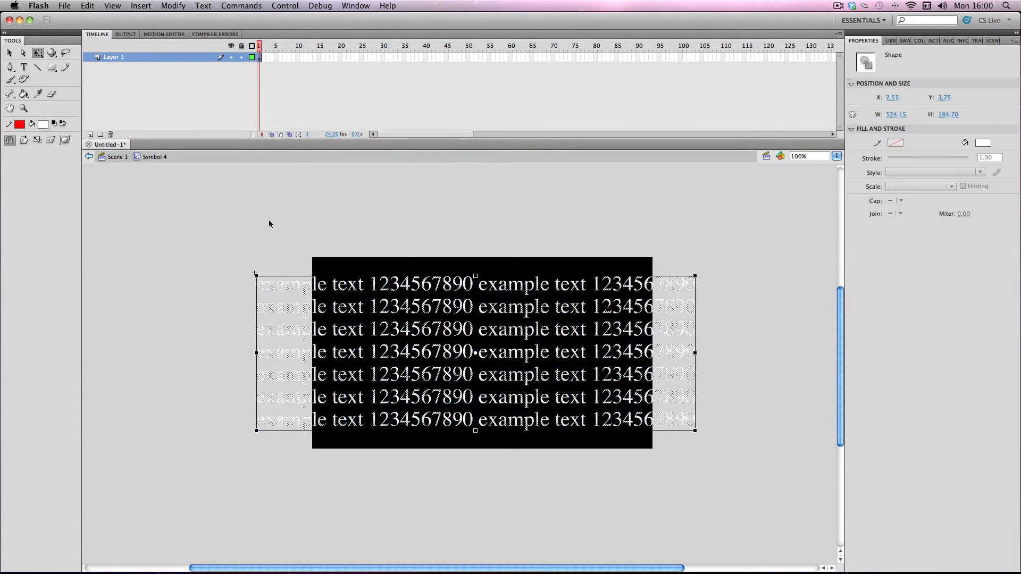
Examine the broken-apart text by selecting all of its shapes and a single character
{"action": "left_click", "coordinate": [273, 223]}
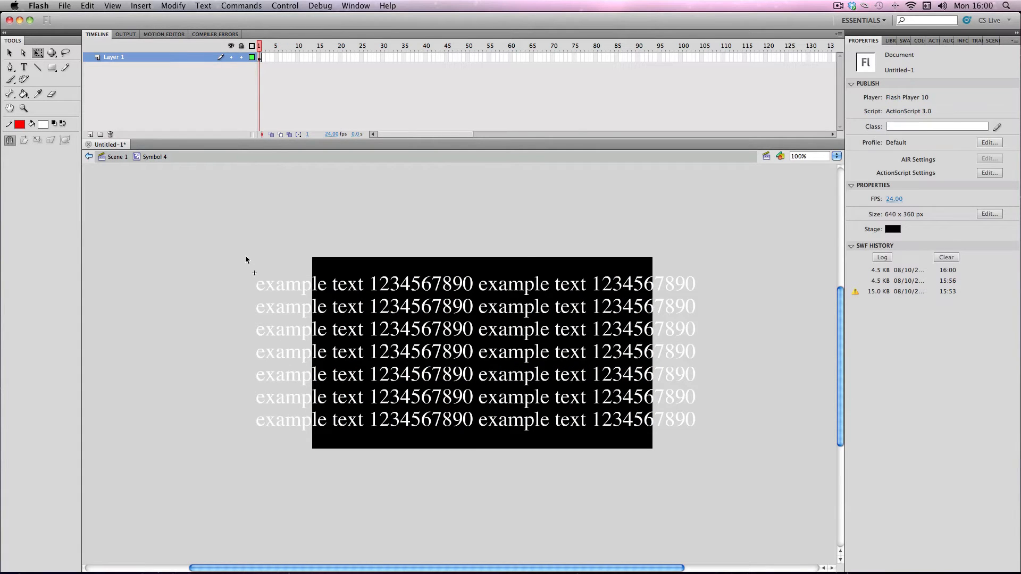
{"action": "mouse_move", "coordinate": [247, 257]}
{"action": "left_mouse_down"}
{"action": "mouse_move", "coordinate": [579, 413]}
{"action": "mouse_move", "coordinate": [734, 454]}
{"action": "mouse_move", "coordinate": [707, 399]}
{"action": "left_mouse_up"}
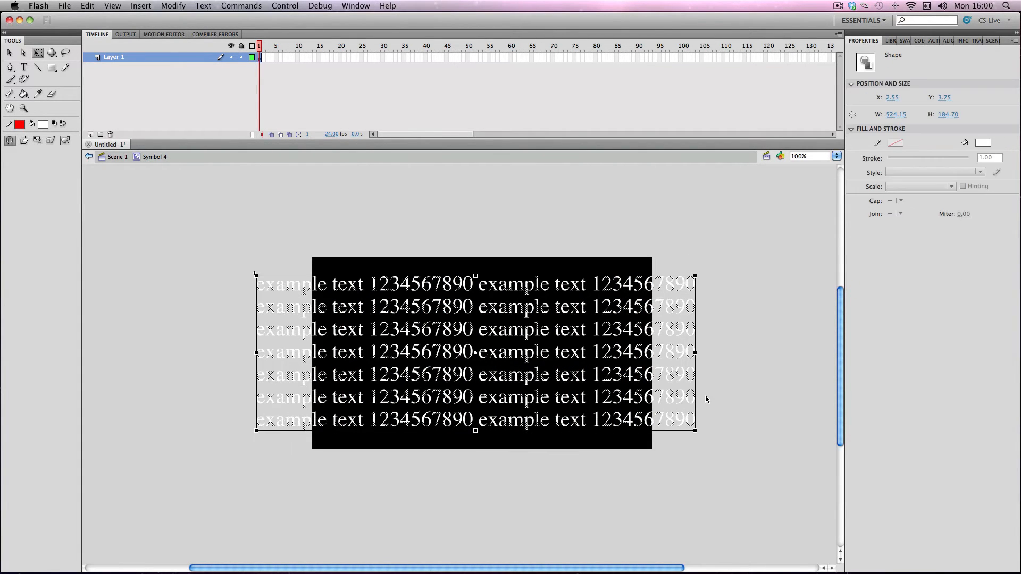
{"action": "left_click", "coordinate": [615, 241]}
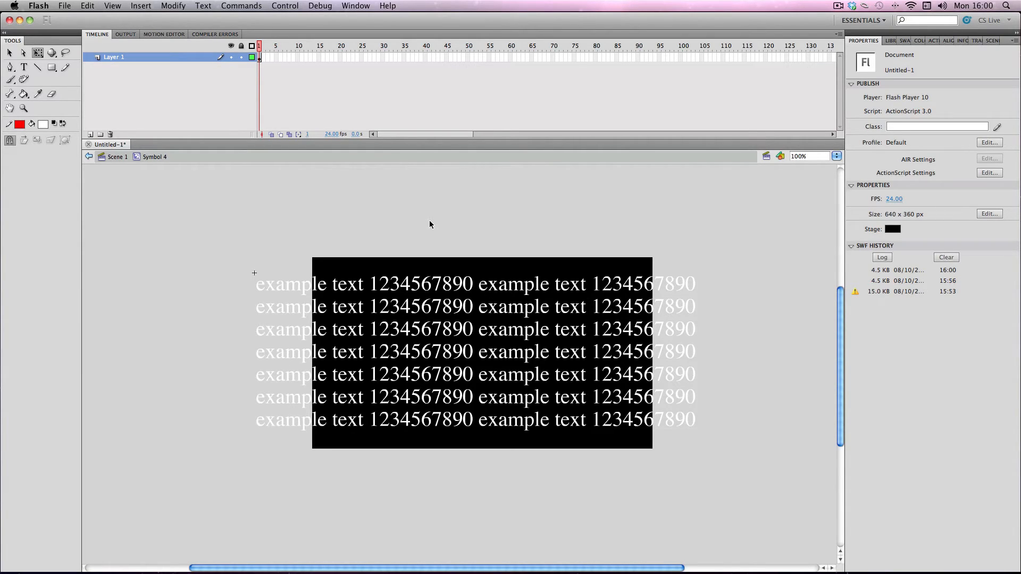
{"action": "left_click", "coordinate": [399, 288]}
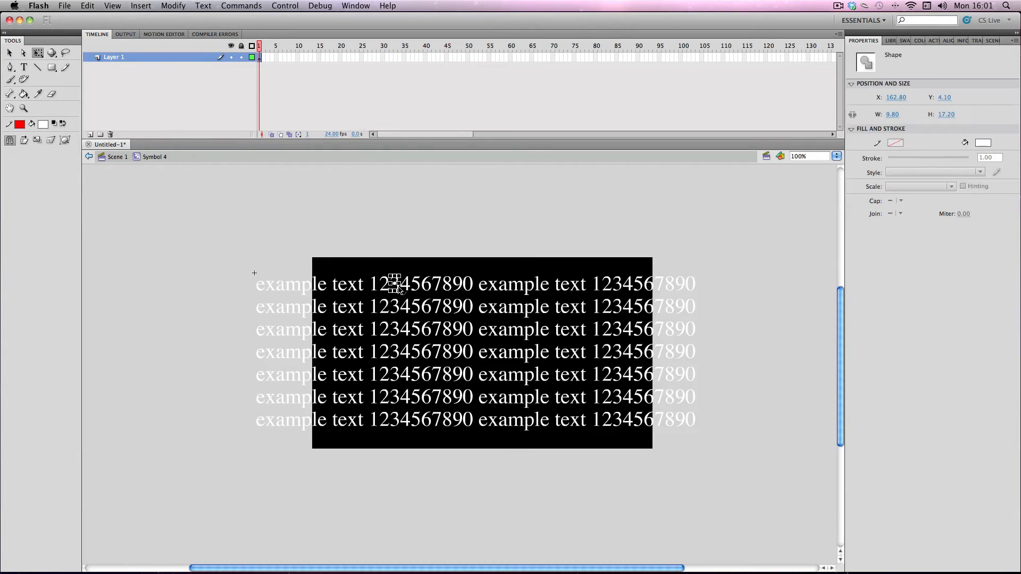
{"action": "left_click", "coordinate": [379, 223]}
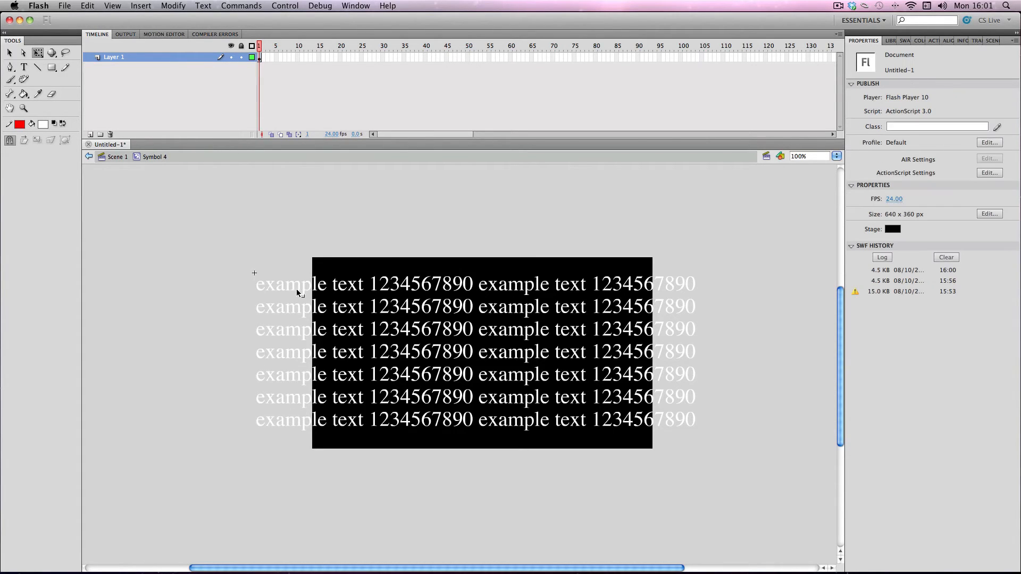
{"action": "left_click_drag", "start_coordinate": [239, 237], "coordinate": [766, 489]}
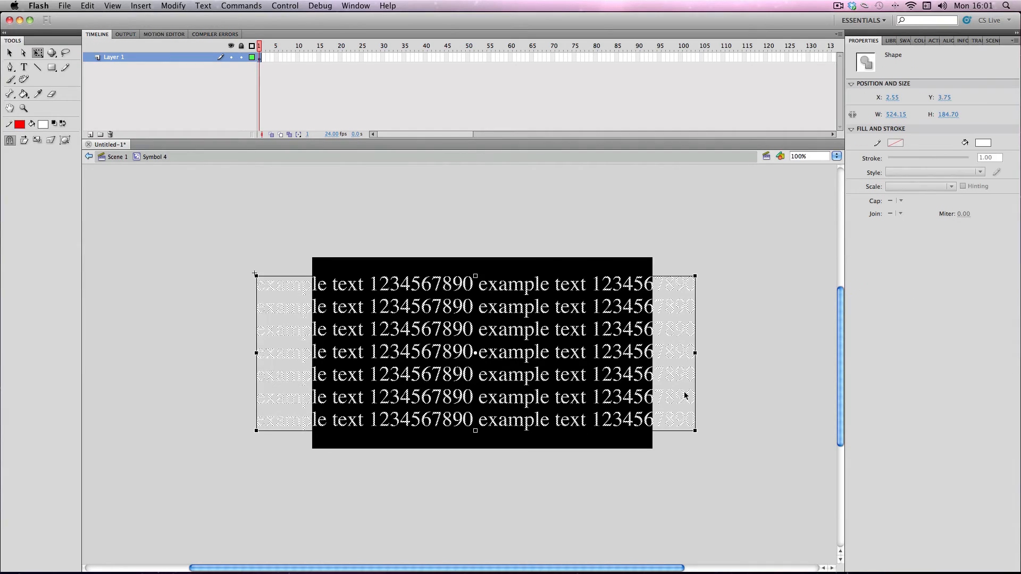
{"action": "left_click", "coordinate": [511, 221]}
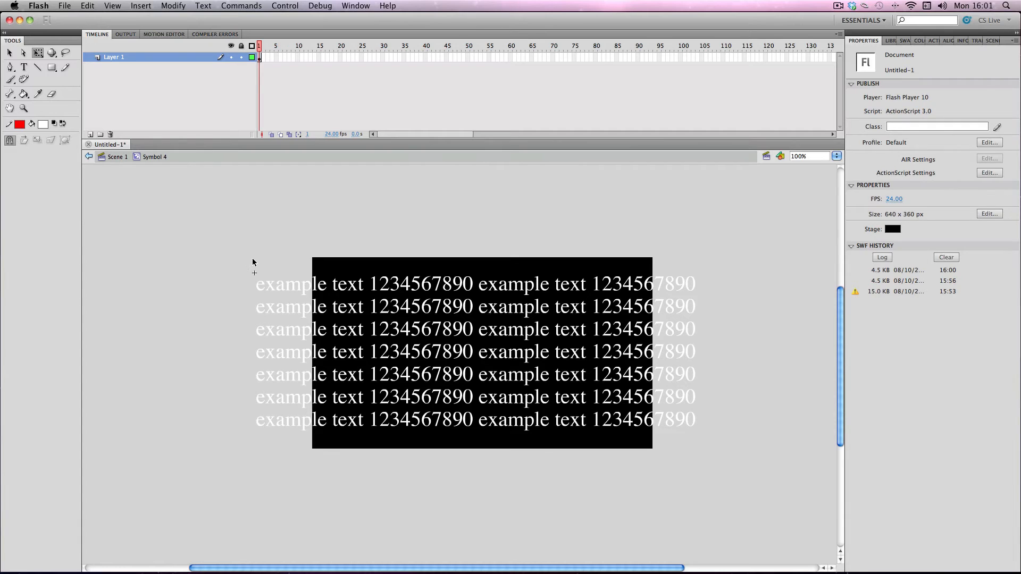
{"action": "left_click_drag", "start_coordinate": [253, 257], "coordinate": [698, 467]}
{"action": "left_click", "coordinate": [474, 212]}
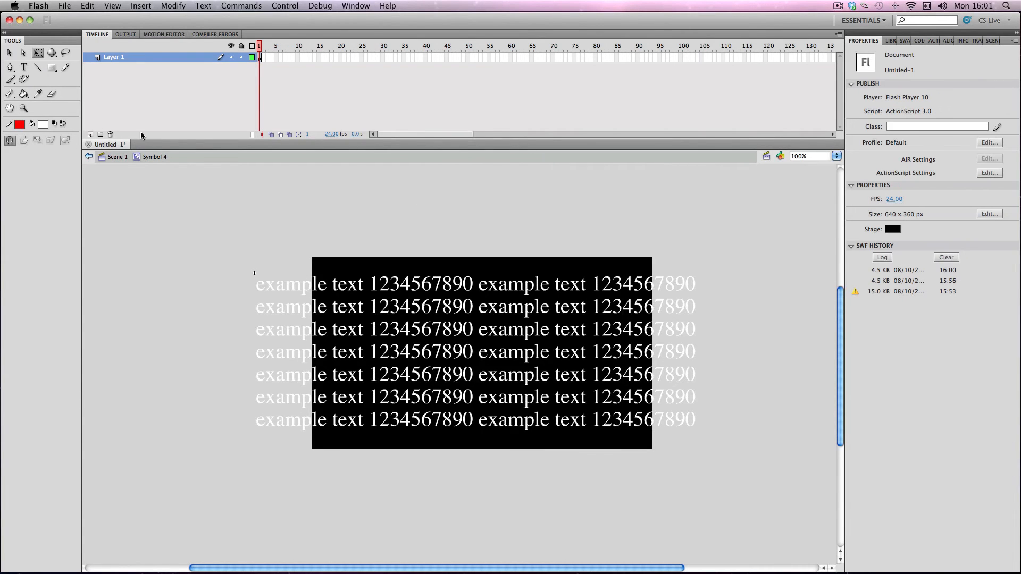
Return to Scene 1, test the movie to examine the scaling of the broken-apart text, and select the text symbol at frame 100
{"action": "left_click", "coordinate": [120, 157]}
{"action": "left_click", "coordinate": [224, 262]}
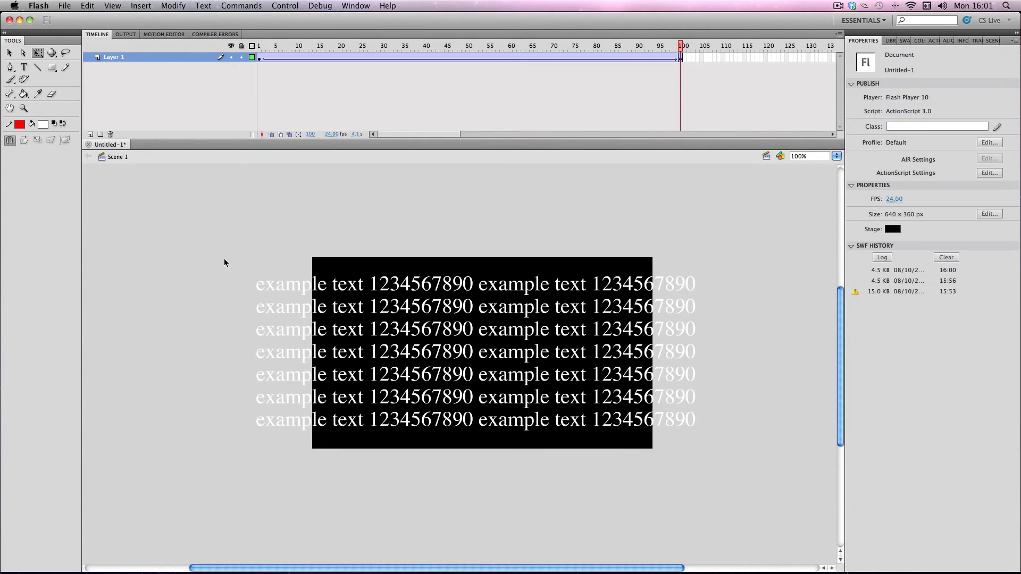
{"action": "key", "text": "super+Return"}
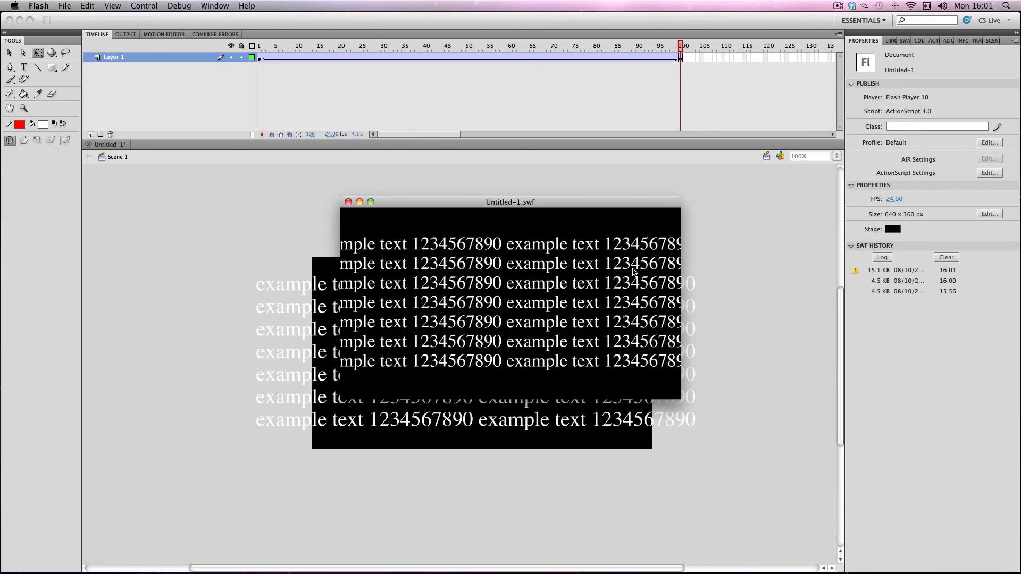
{"action": "left_click", "coordinate": [349, 203]}
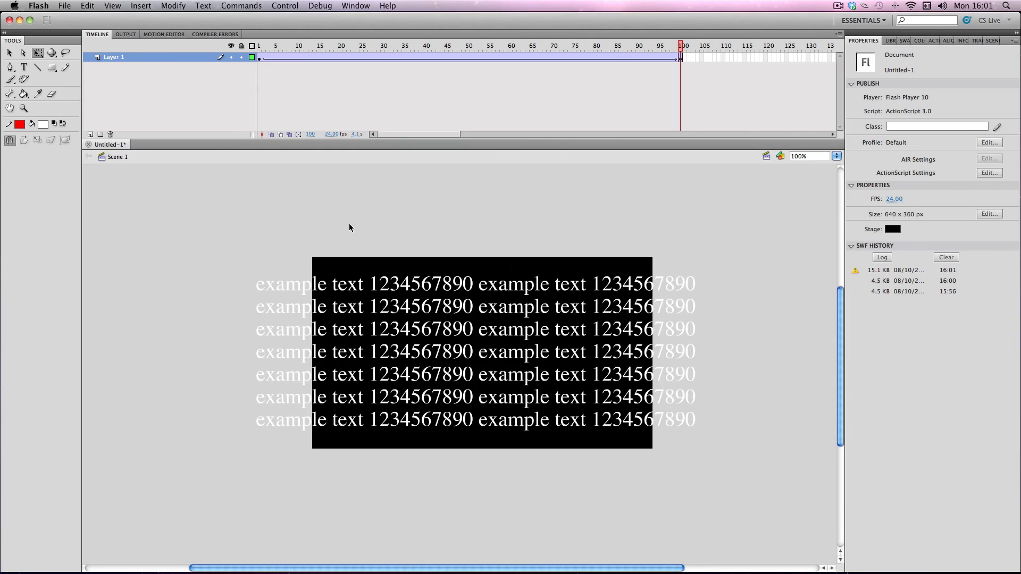
{"action": "left_click", "coordinate": [337, 290]}
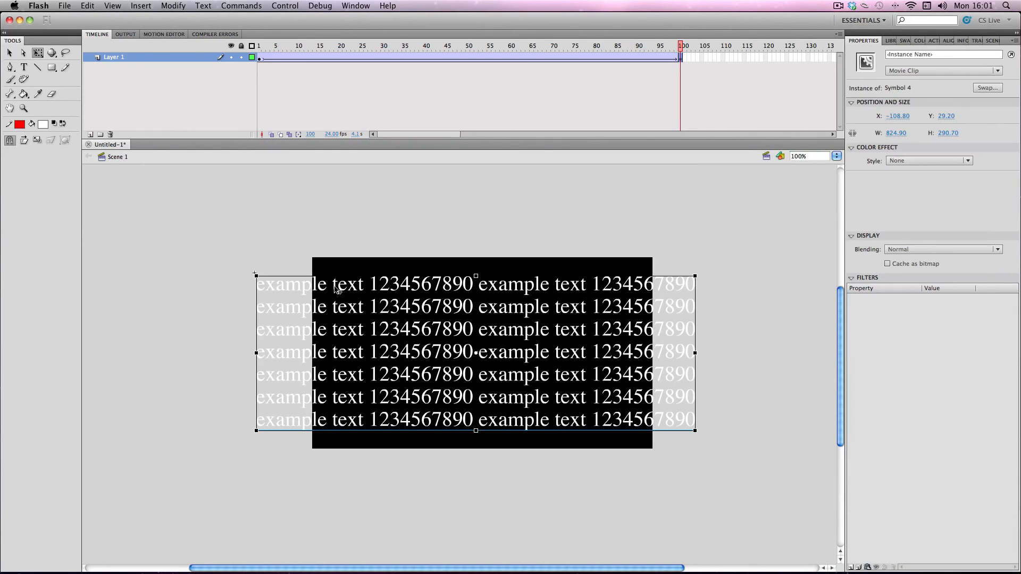